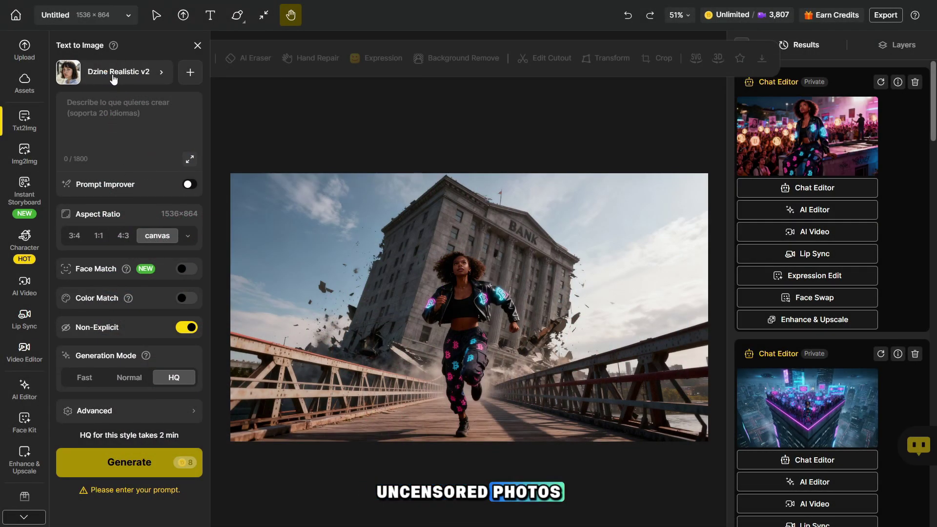
Turn off the Non-Explicit filter and set Text to Image generation mode to HQ
click(145, 77)
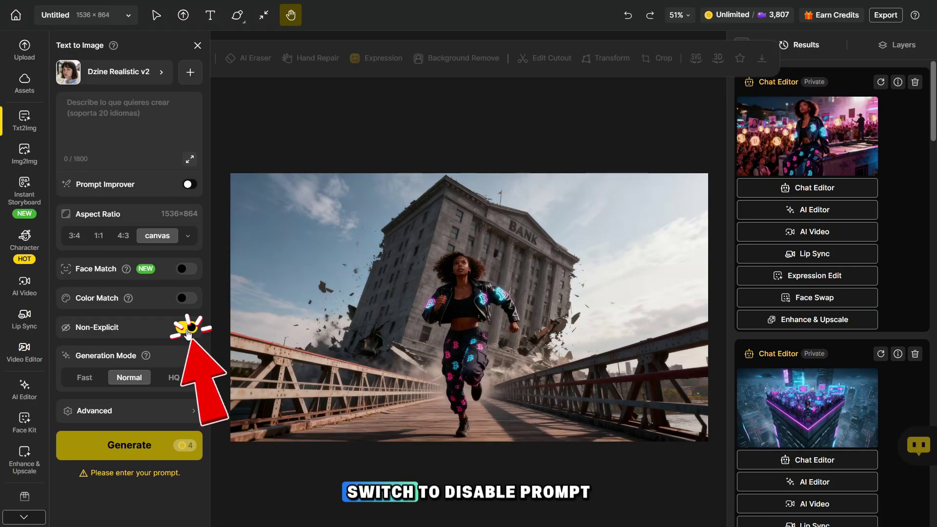
click(185, 332)
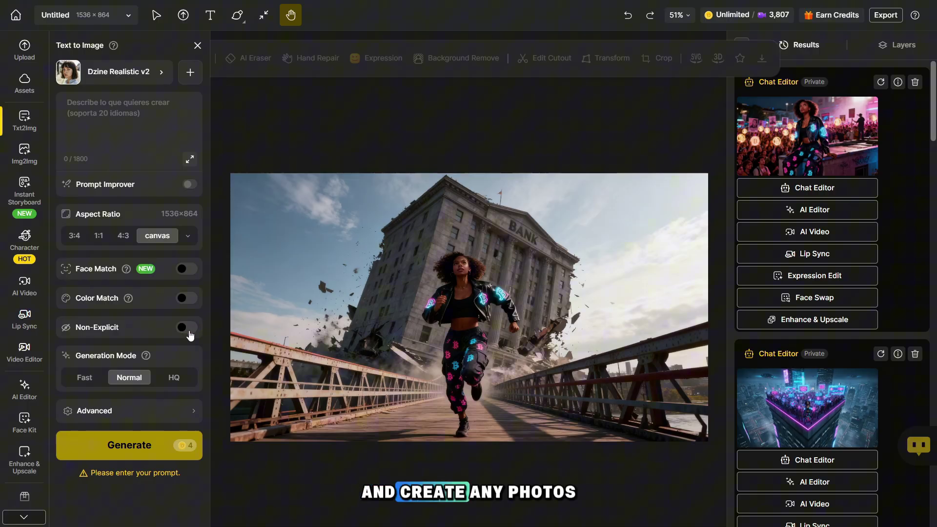
click(174, 381)
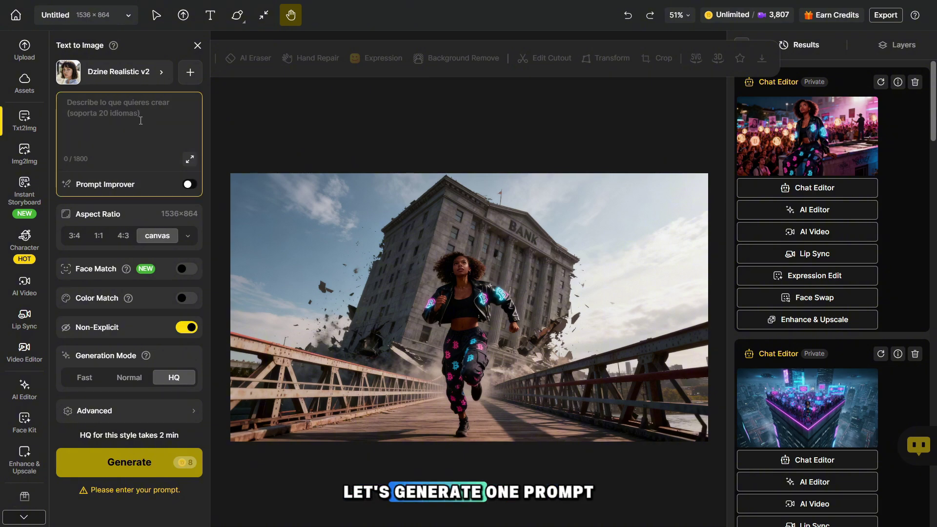
Paste the leather-jacket bar-scene prompt and generate two HQ images
key(ctrl+v)
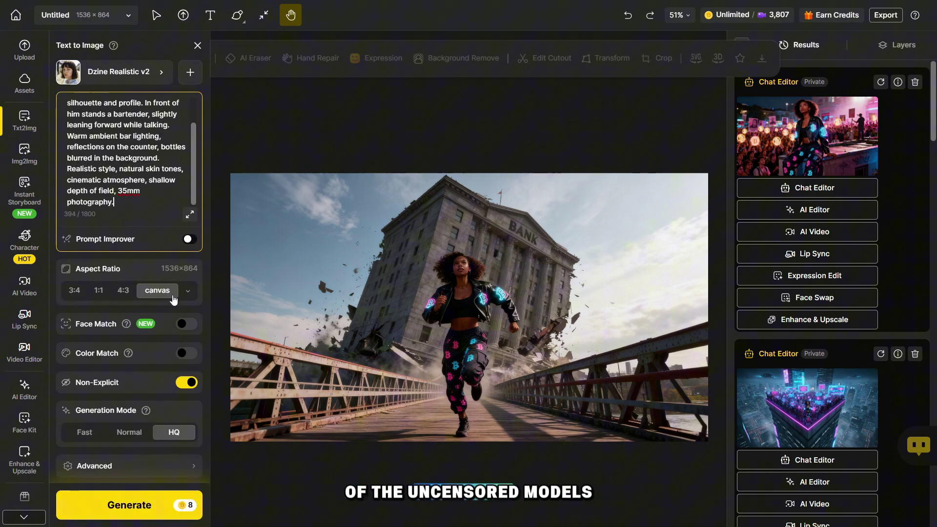
click(129, 505)
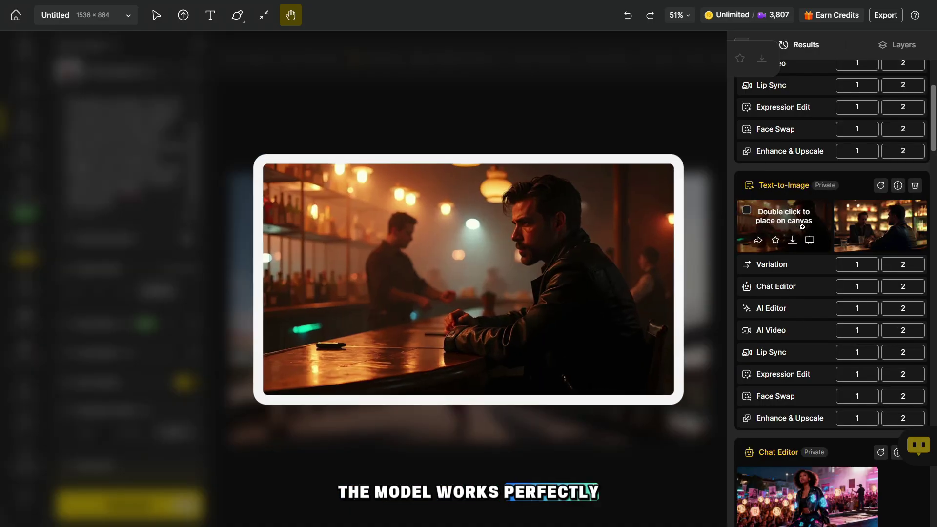
mouse_move(876, 229)
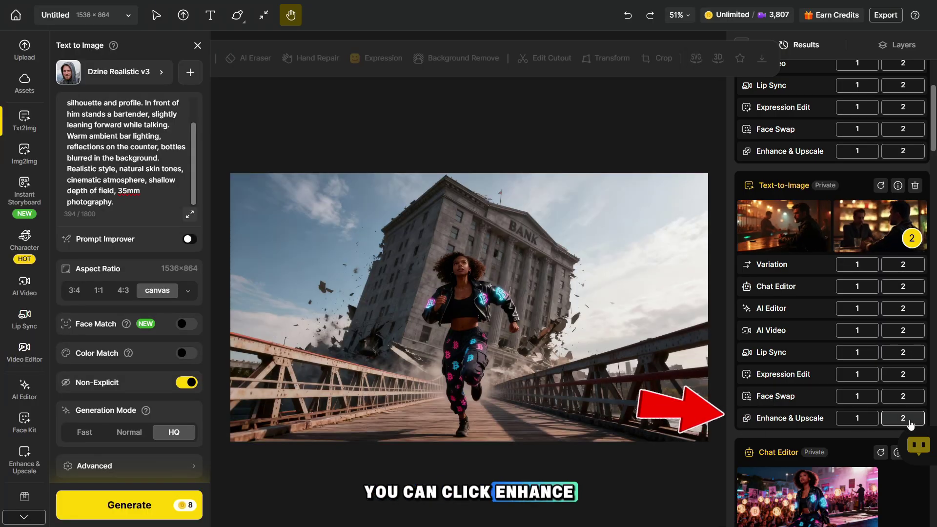
Enhance the bar image with Default type and Detail strength
click(857, 419)
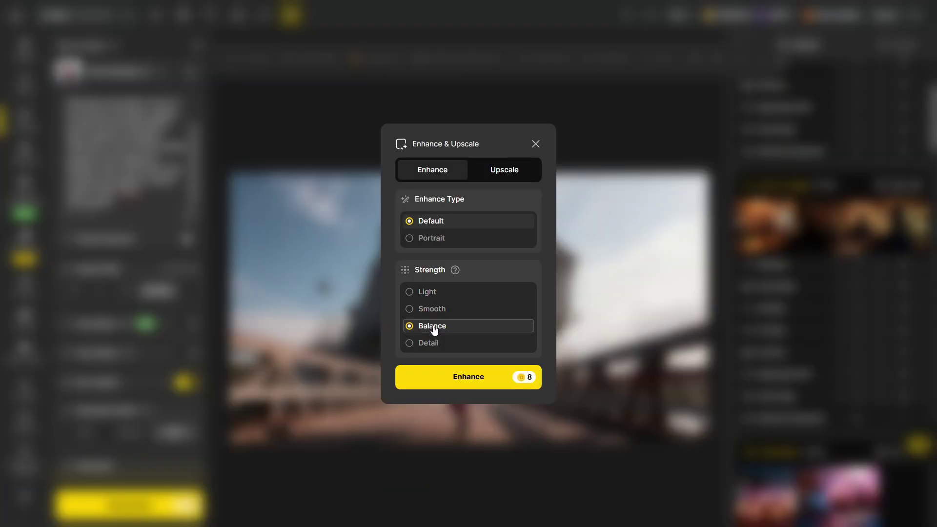
click(433, 344)
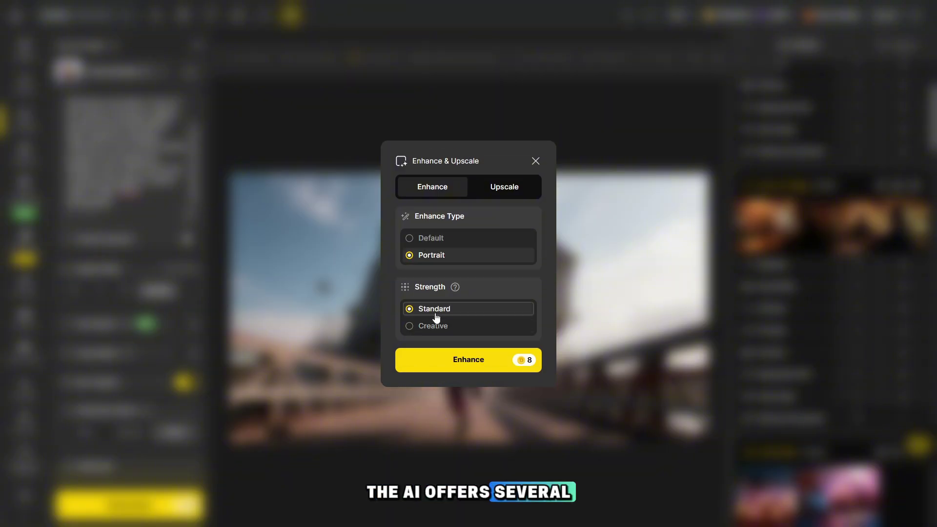
click(442, 340)
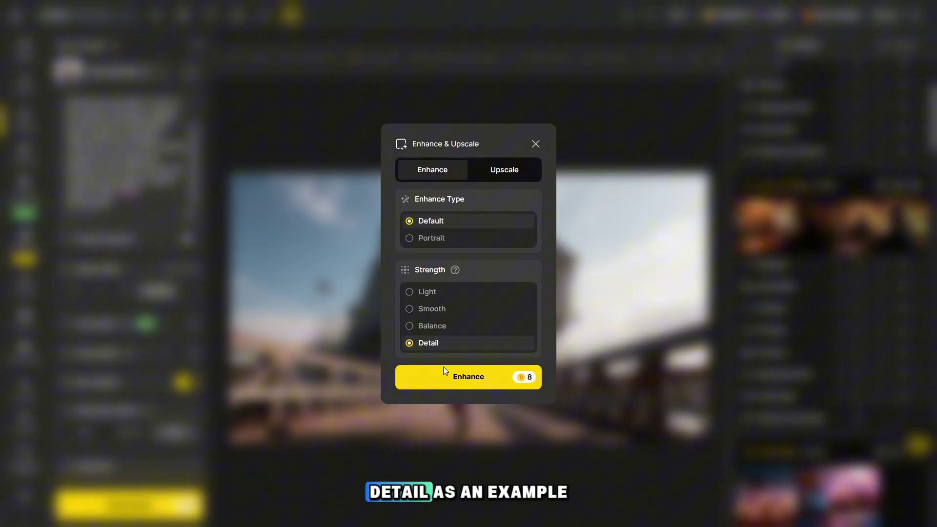
click(457, 379)
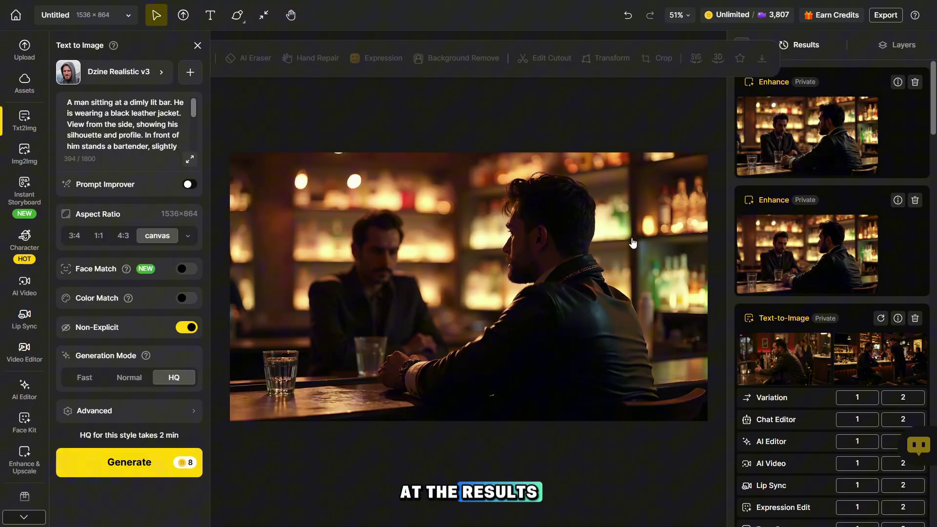
mouse_move(832, 242)
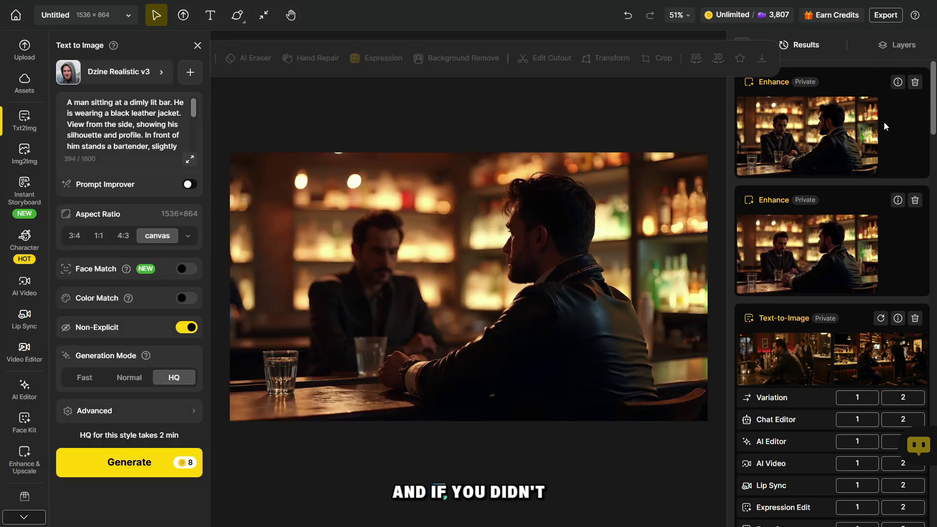
mouse_move(832, 133)
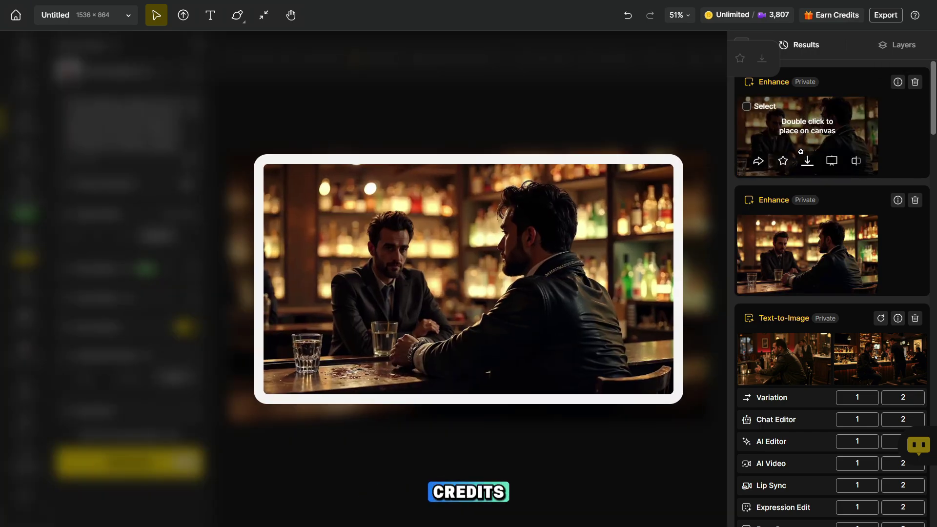
mouse_move(818, 215)
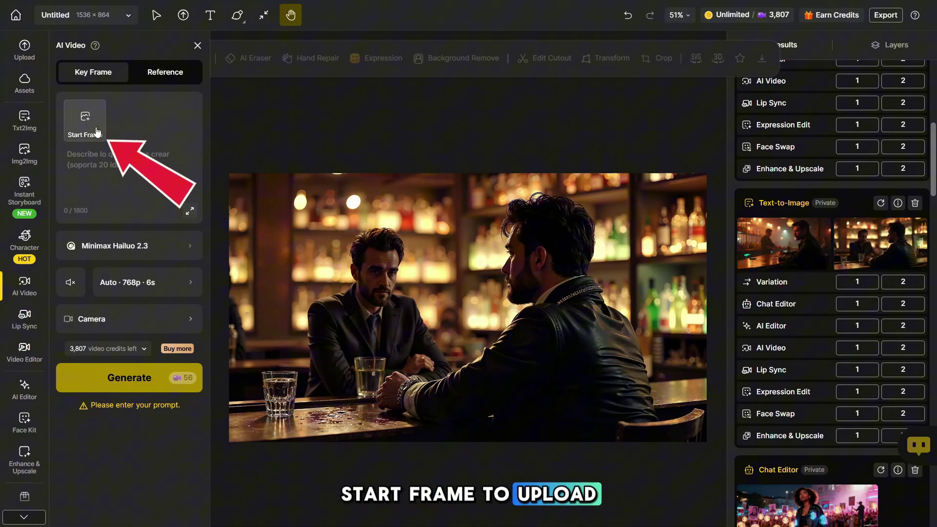
Load the enhanced bar image as the AI Video Start Frame and show the model list
click(86, 132)
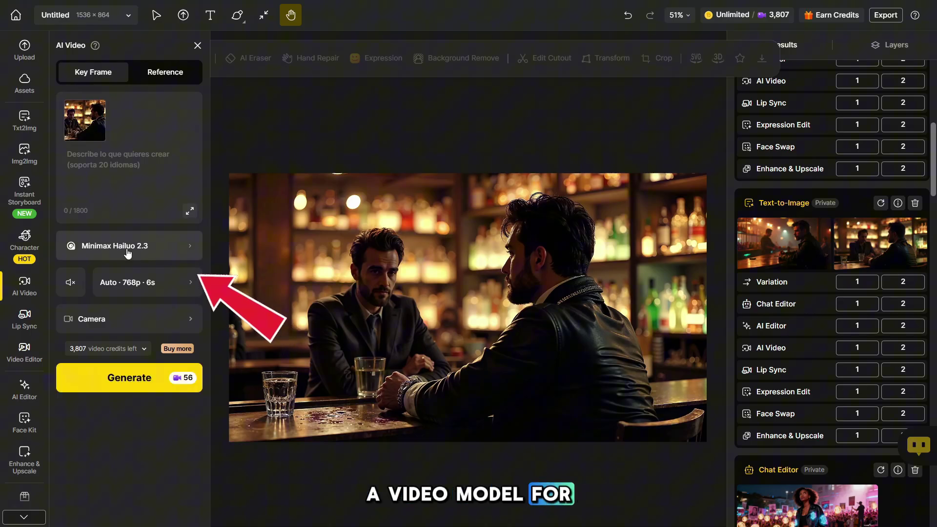
click(168, 251)
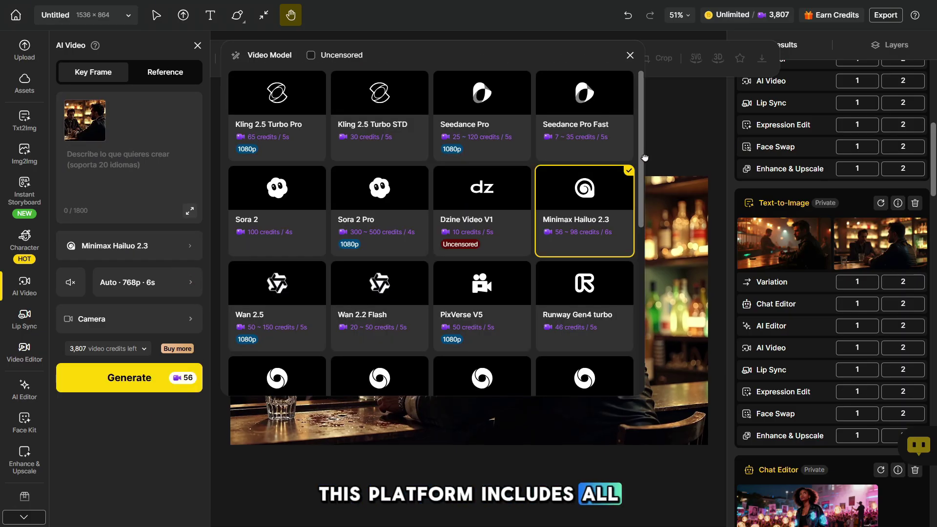
Filter to uncensored models and generate a 'men are talking' video with Kling 2.5 Turbo Pro
drag(644, 210, 636, 177)
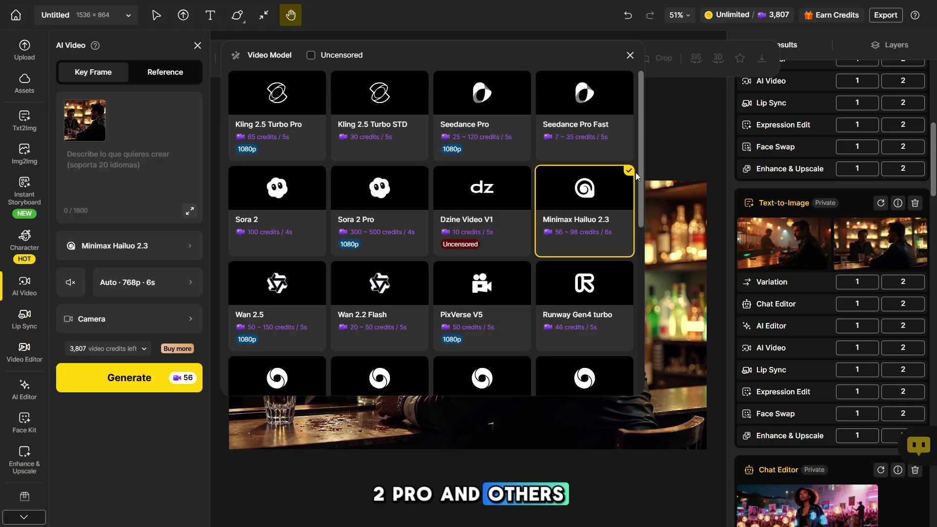
click(311, 55)
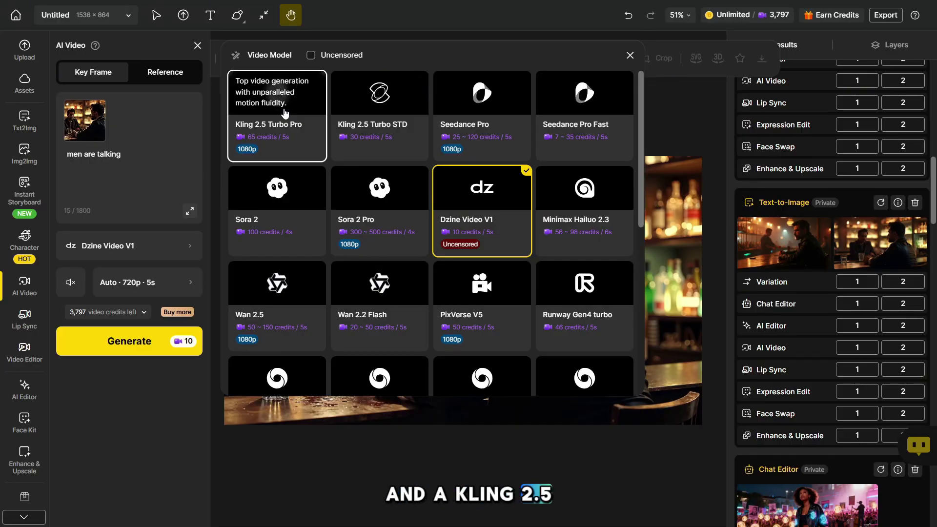
click(286, 113)
click(130, 345)
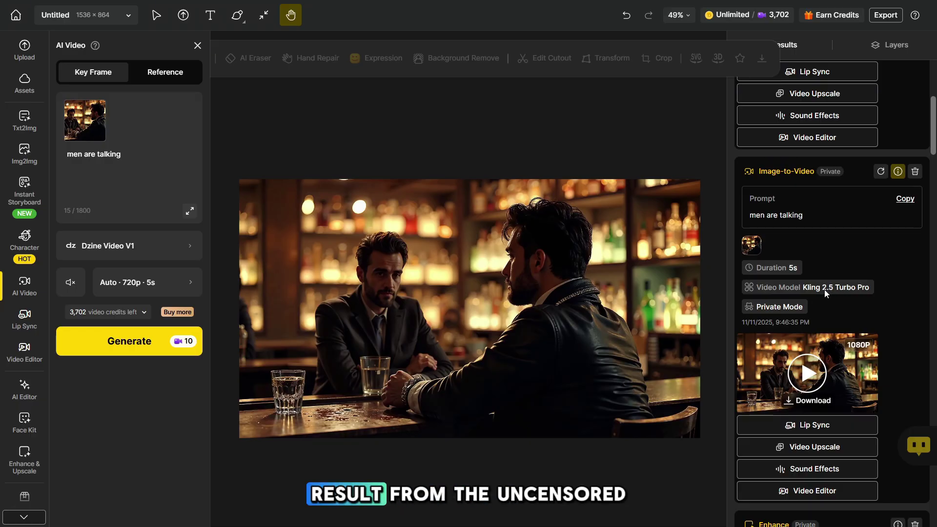
Preview the finished Kling 2.5 Turbo Pro clip, then the Dzine Video V1 clip
click(814, 373)
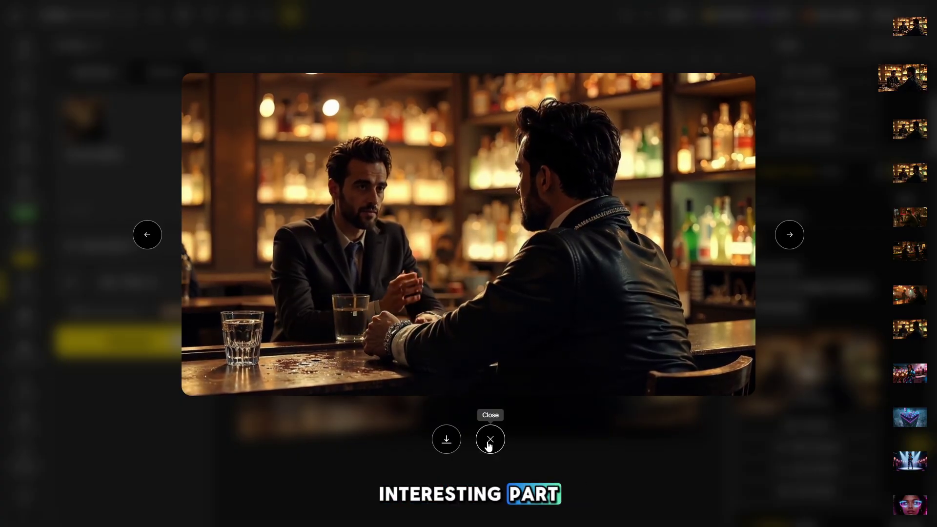
click(490, 445)
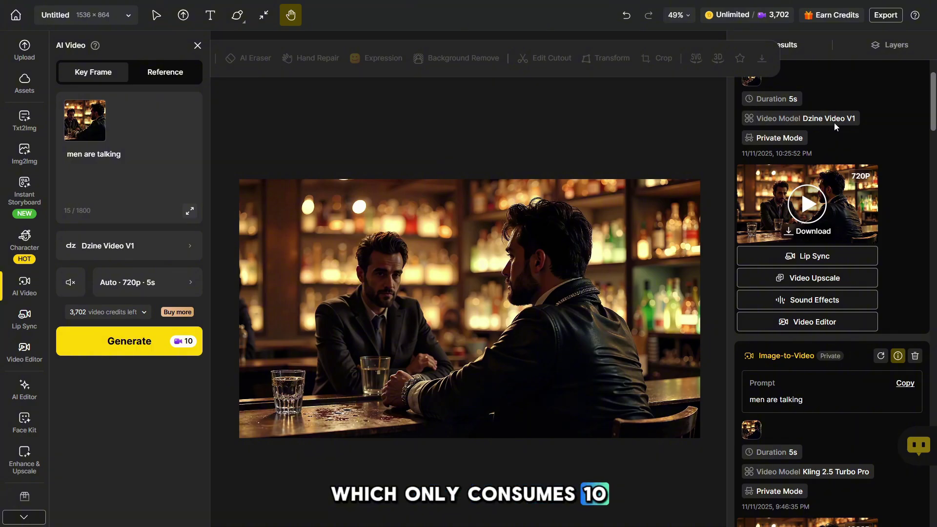
click(808, 205)
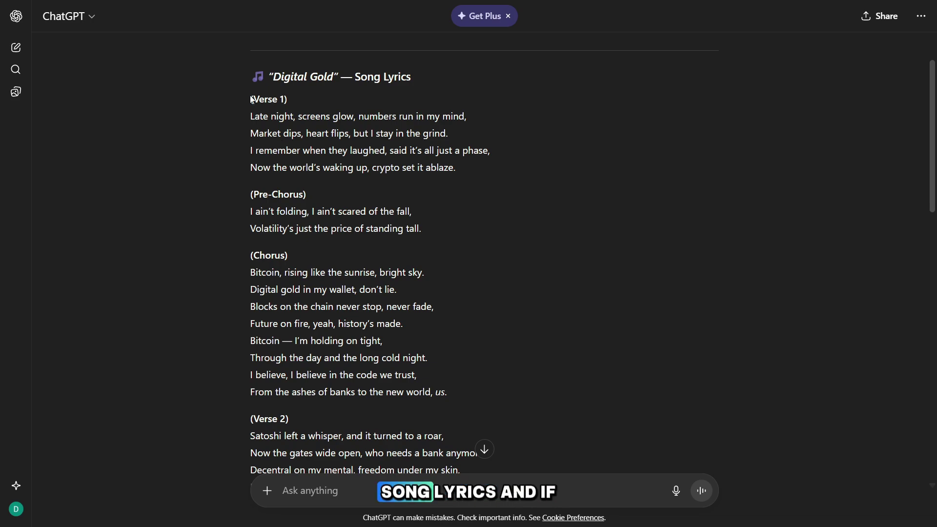
Select the Digital Gold lyrics from (Verse 1) to the end of ChatGPT's answer
drag(251, 97, 427, 307)
scroll(414, 277, down, 4)
scroll(420, 303, down, 12)
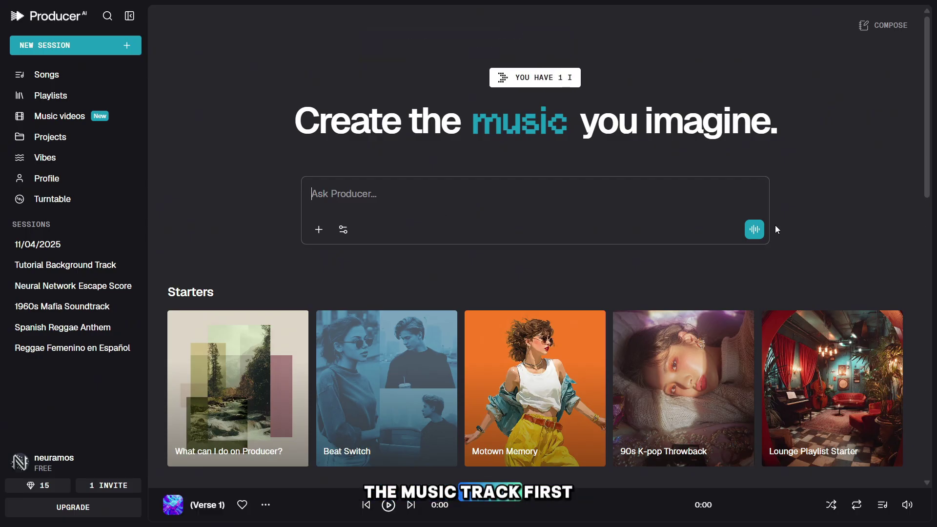
Replace Producer's old pirate-song custom instructions with the pasted Digital Gold lyrics
click(344, 230)
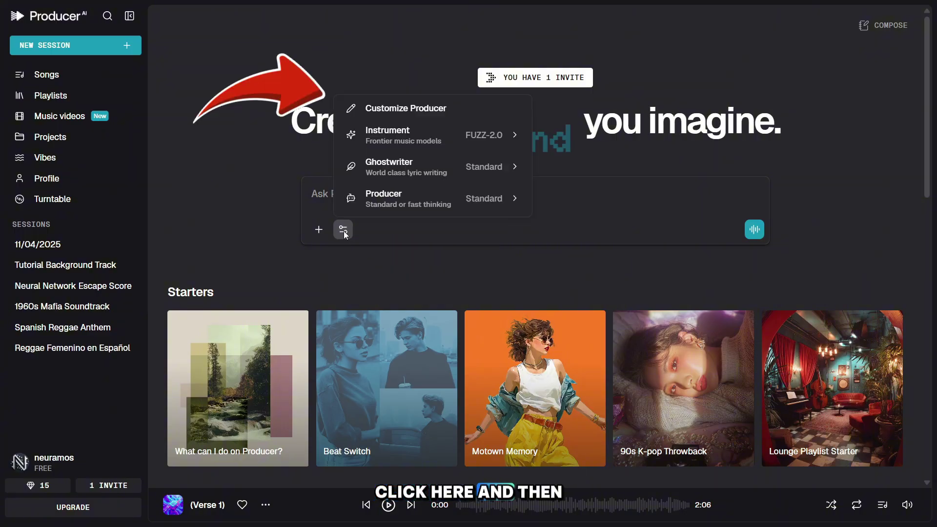
click(395, 114)
key(ctrl+a)
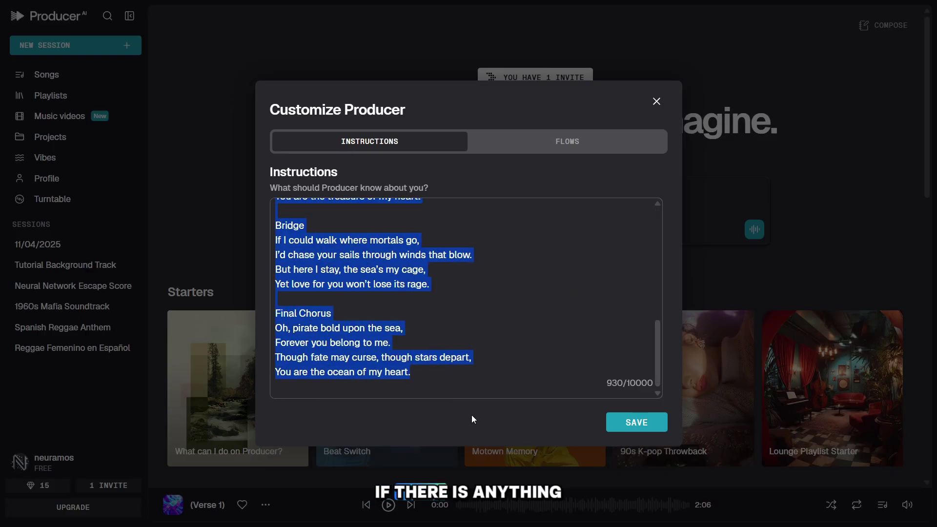
key(BackSpace)
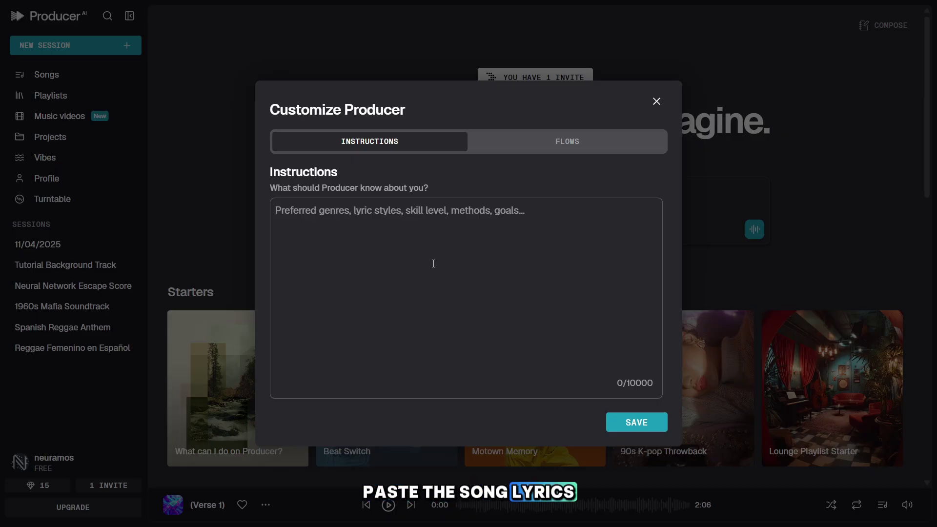
key(ctrl+v)
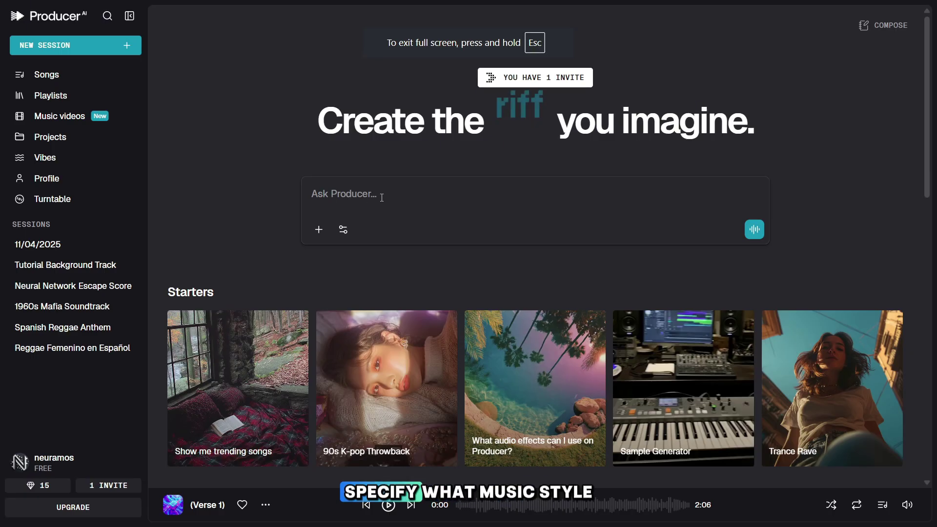
Request a female-vocal rap track in Producer and bring up its download options
click(375, 197)
text(Write a track with female vocals in the rap style.)
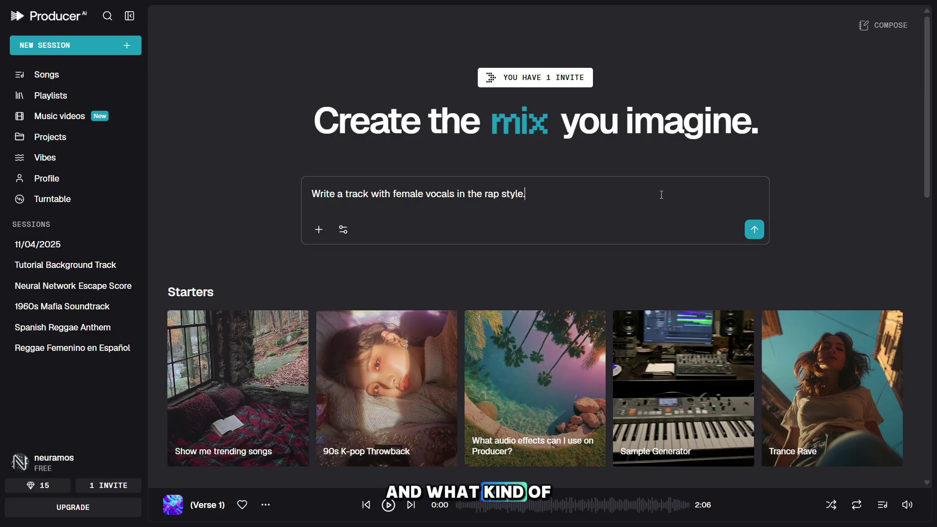
click(754, 230)
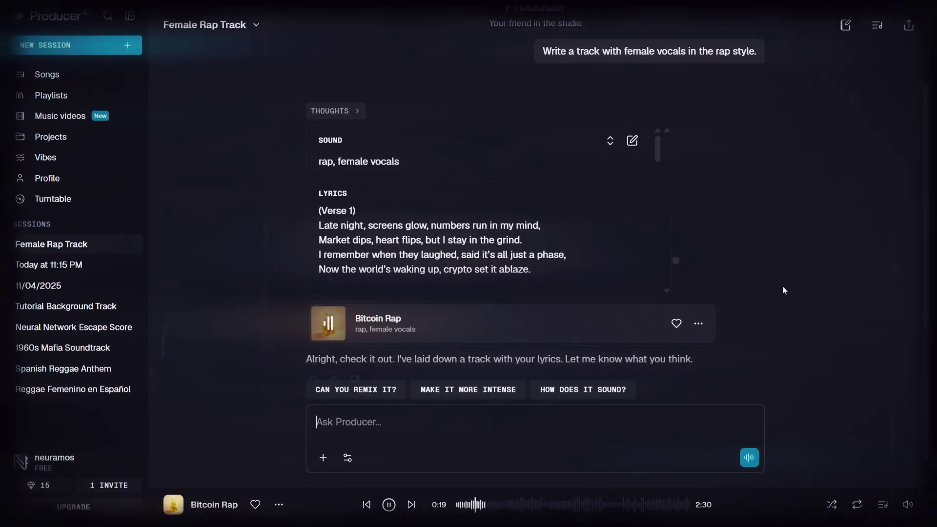
click(711, 325)
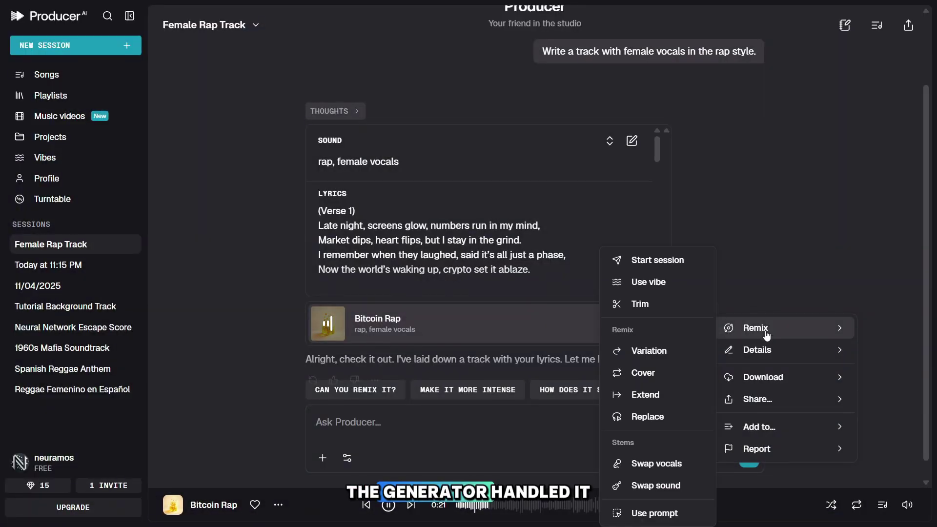
mouse_move(780, 371)
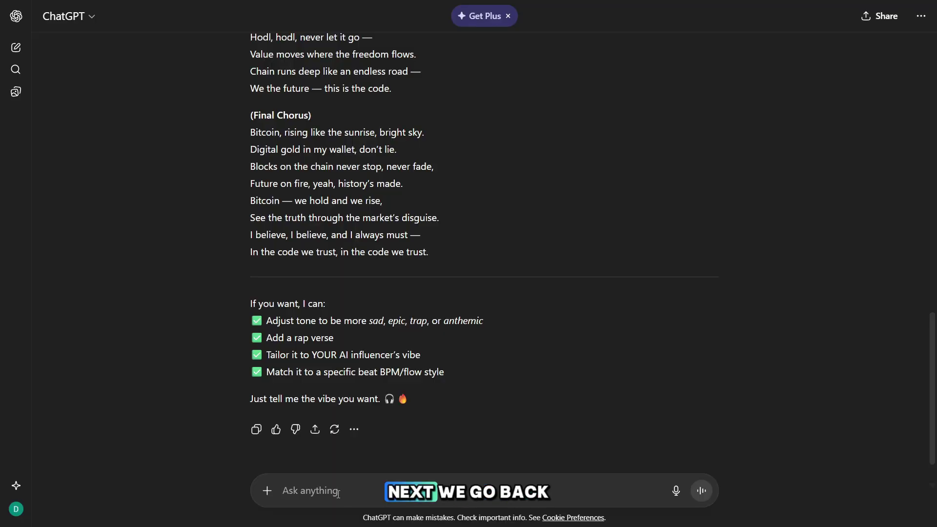
Ask ChatGPT for a photo prompt for each lyric phrase
text(Create prompts for each phrase to generate photos that will be animated and used in the music video.)
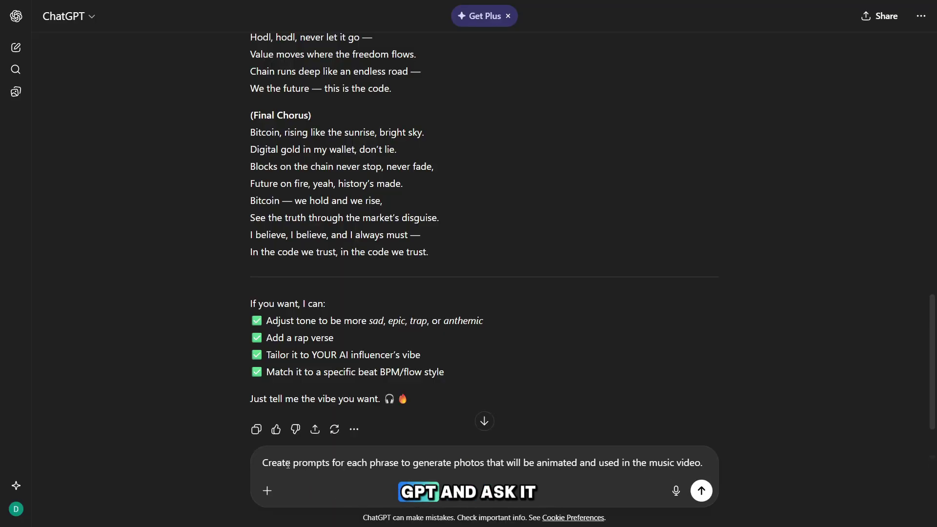
click(700, 491)
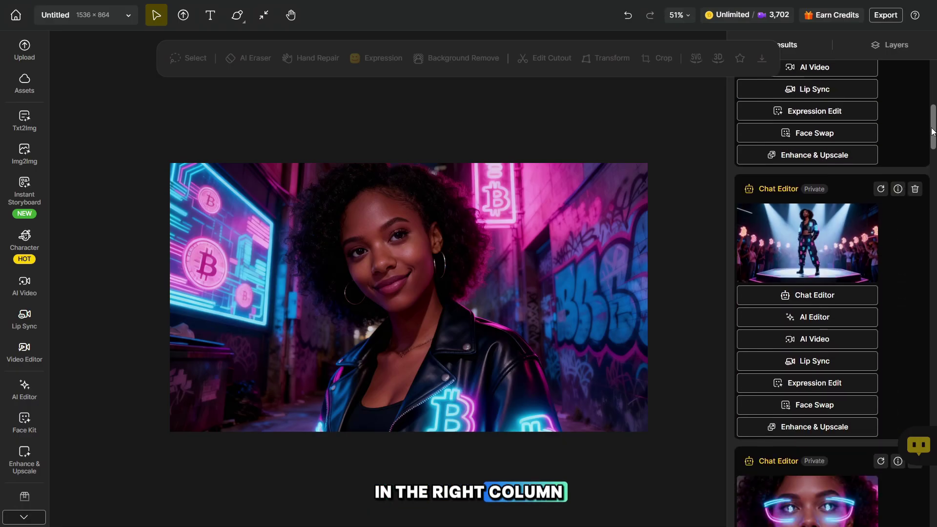
drag(931, 132, 935, 331)
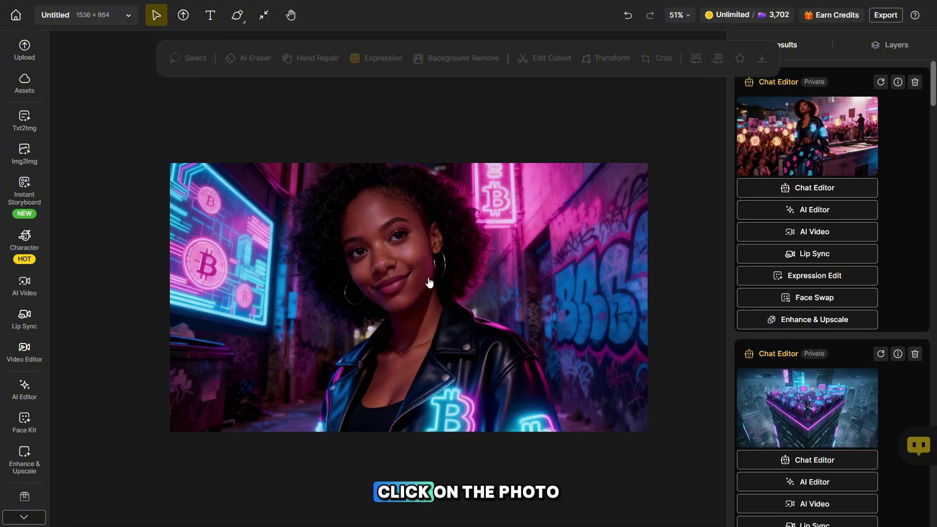
Edit the neon-alley portrait with Seedream 4.0 at 16:9 using the glowing-Bitcoin cracked-safe prompt
click(429, 283)
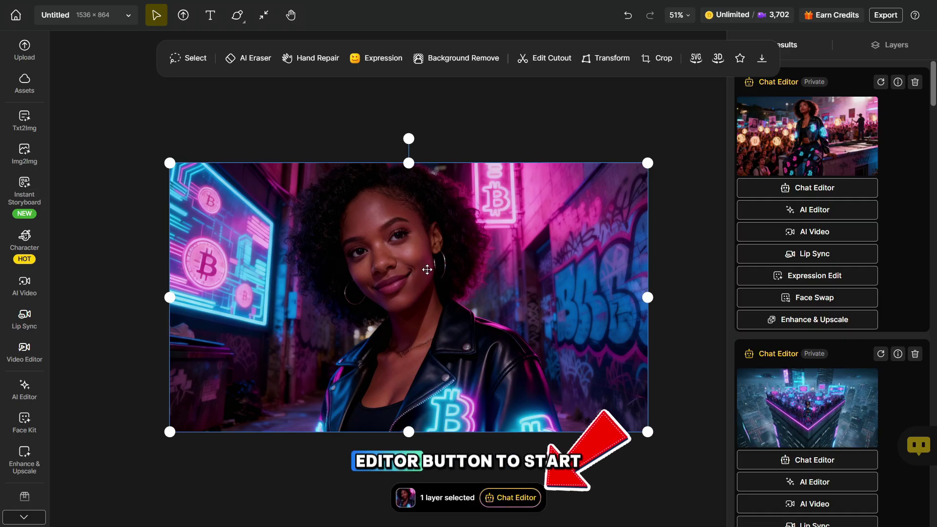
click(511, 498)
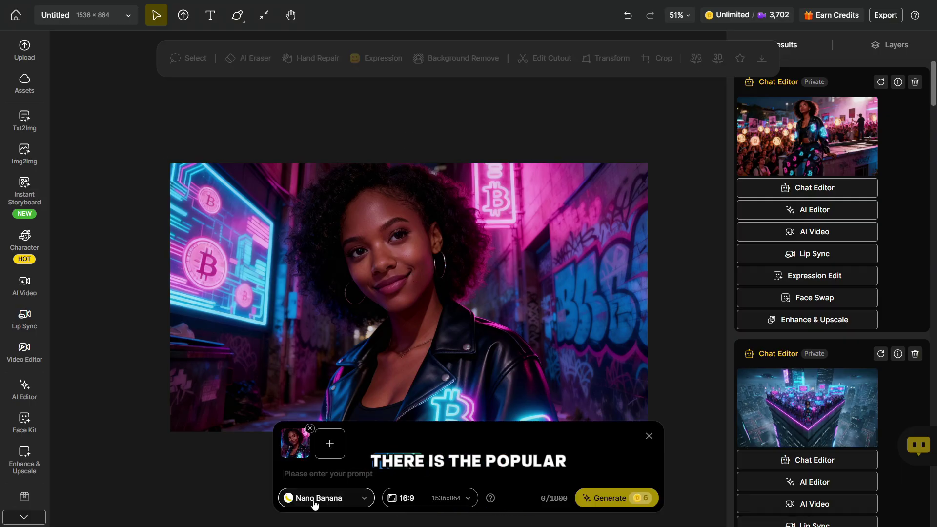
click(351, 500)
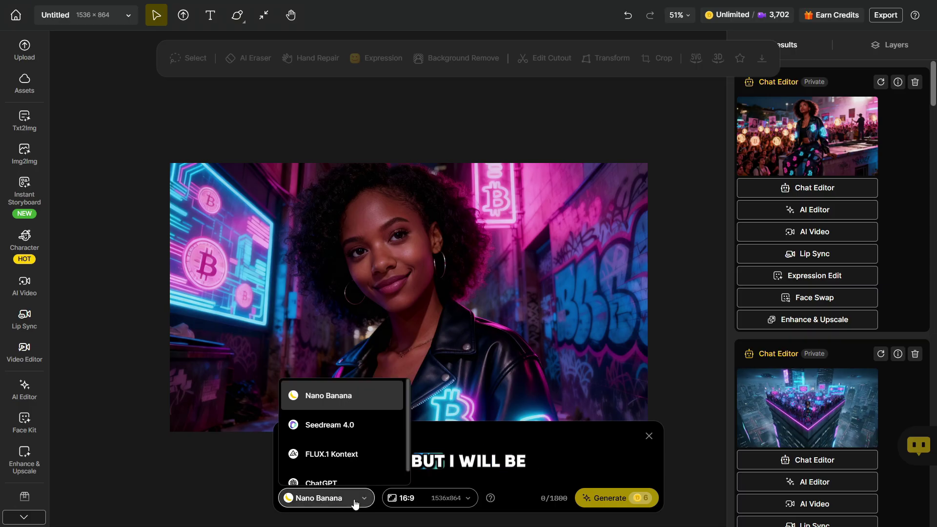
click(348, 429)
click(414, 499)
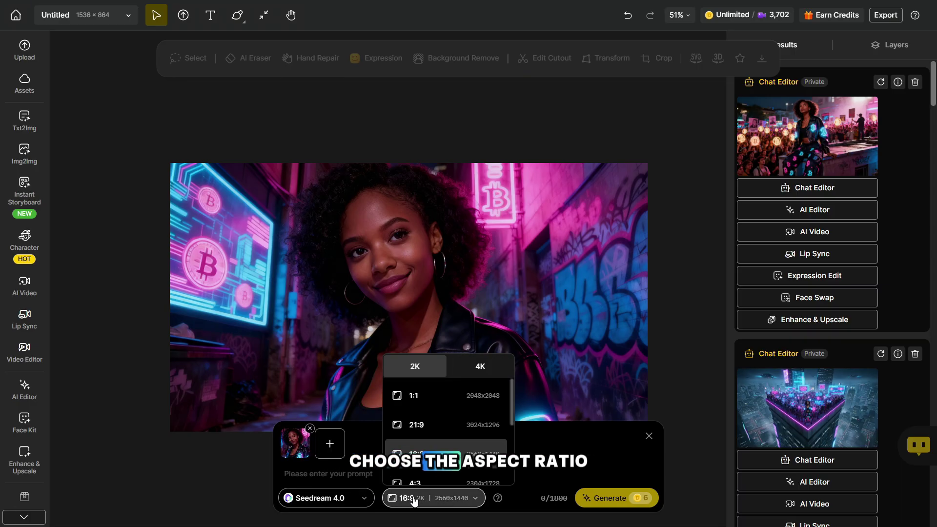
click(434, 459)
click(347, 474)
text(A woman from photo hand clenching a glowing holographic Bitcoin symbol. In the background is an old, dilapidated bank safe, scratched and cracked, with a crossed-out logo.)
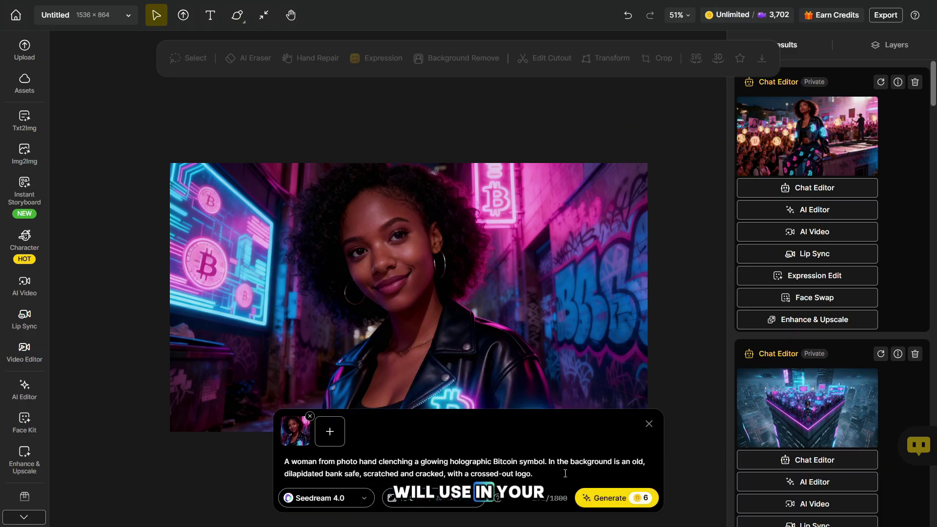
click(617, 499)
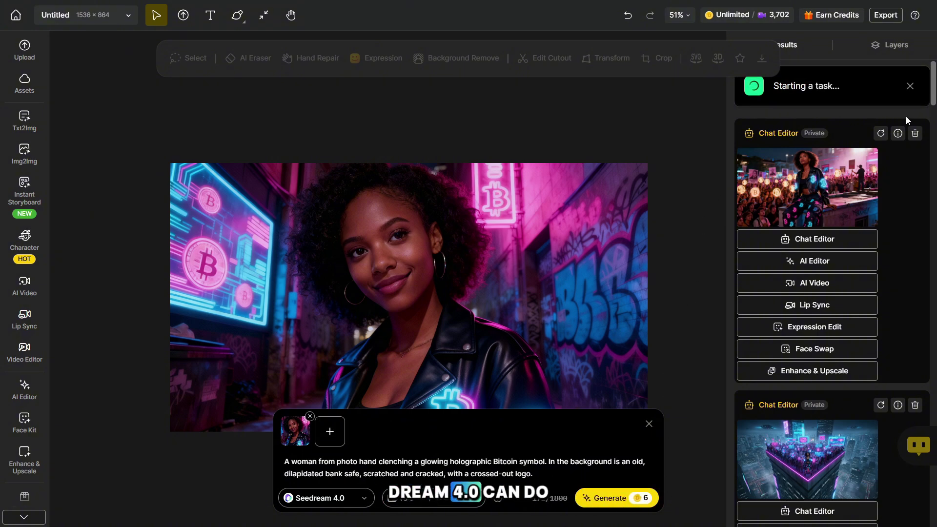
mouse_move(819, 139)
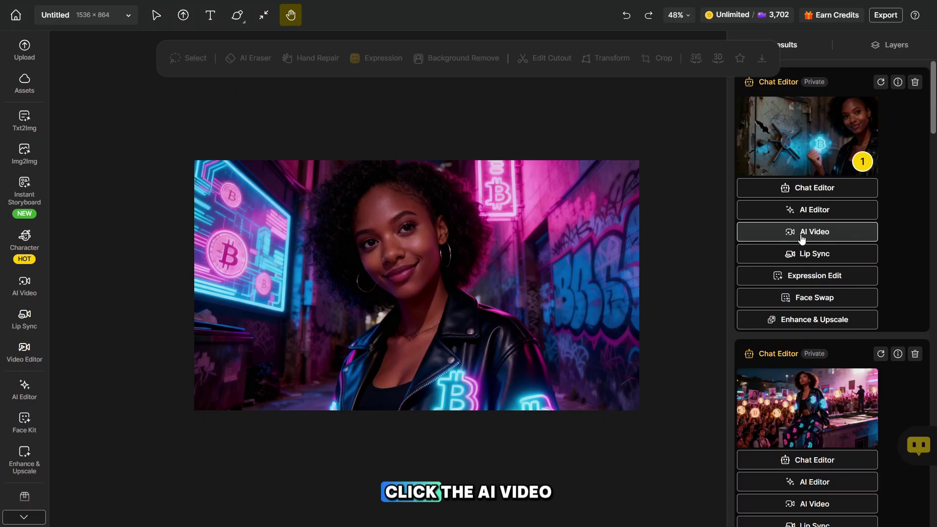
Start an AI video from the Bitcoin-safe image and open the Dzine Video V1 model picker
click(790, 232)
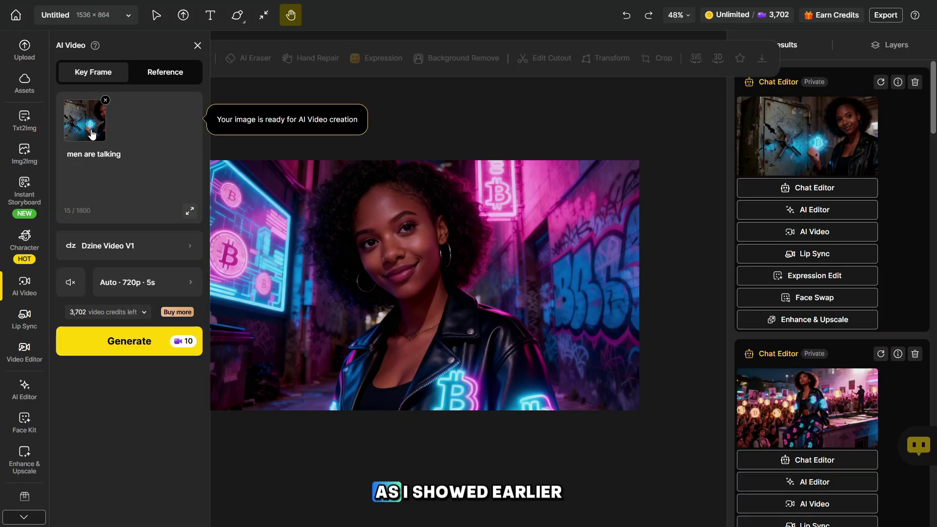
click(128, 246)
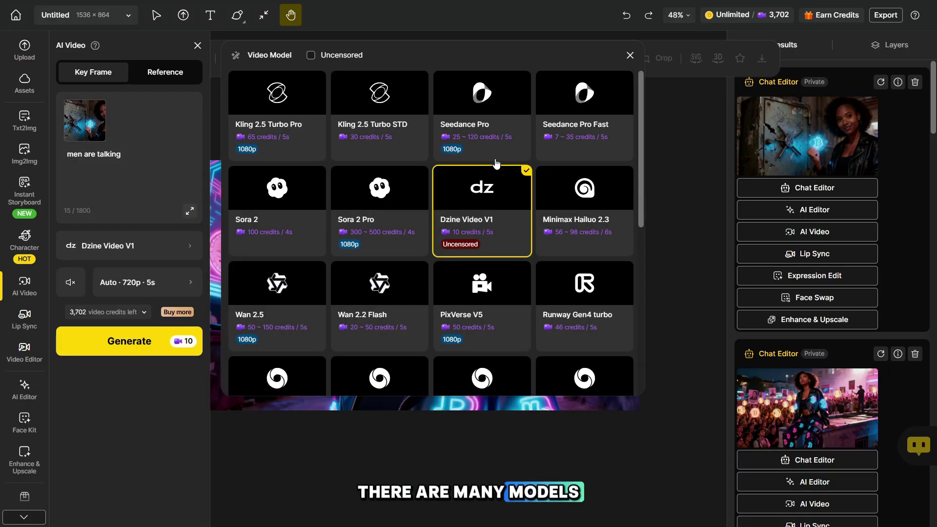
scroll(477, 225, down, 4)
scroll(477, 225, up, 4)
mouse_move(477, 225)
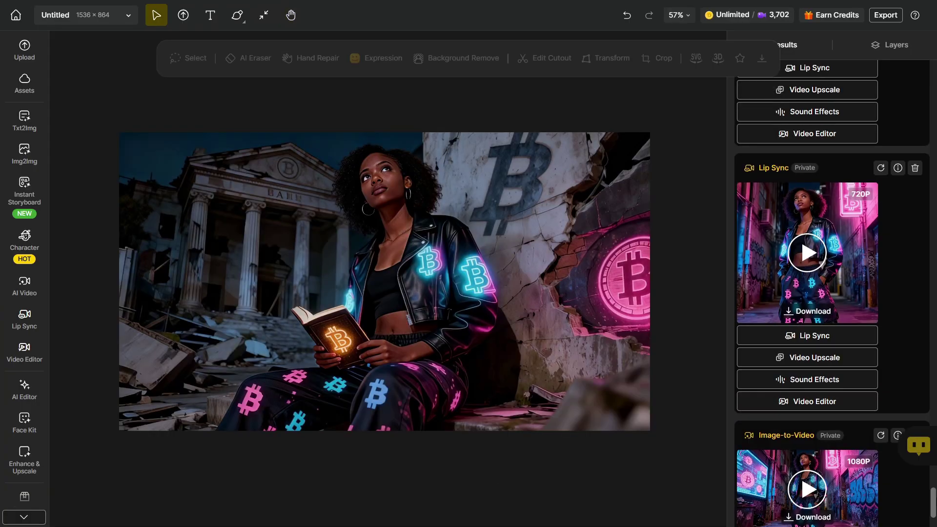
scroll(833, 293, down, 5)
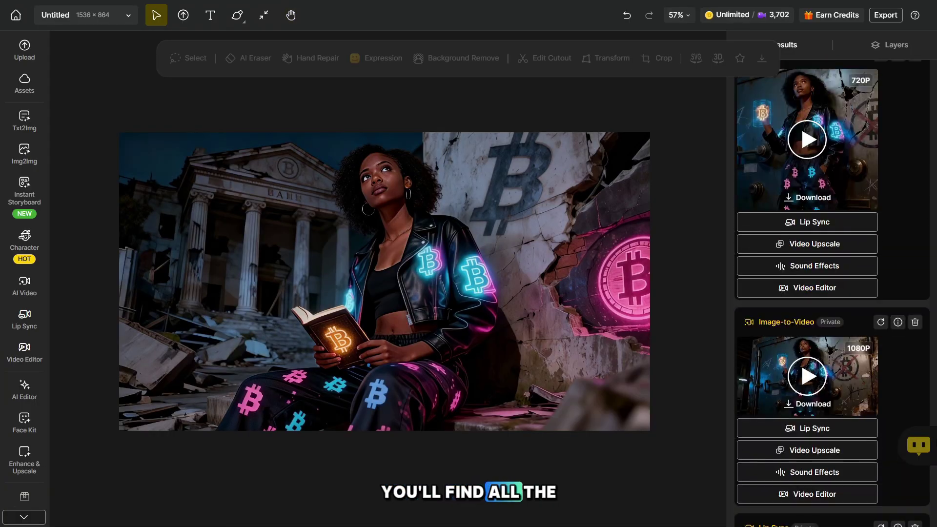
scroll(832, 292, down, 10)
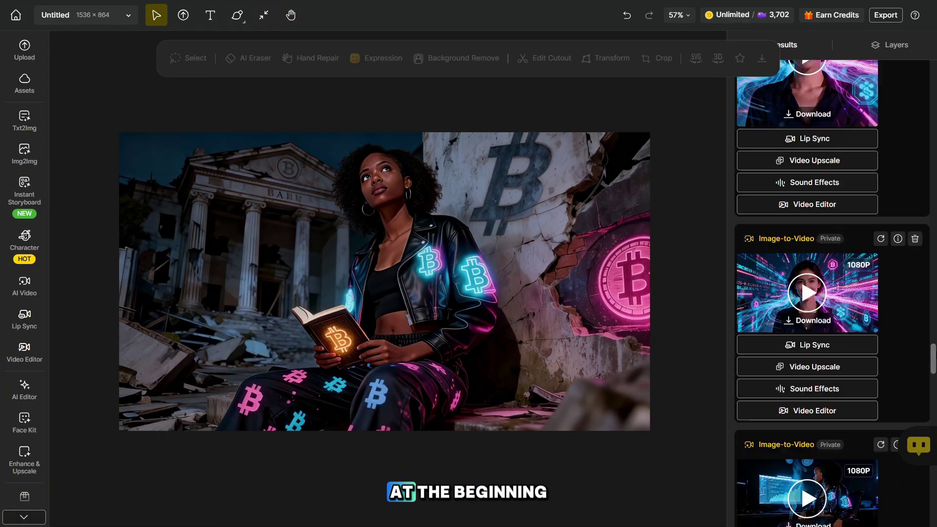
scroll(832, 293, down, 3)
click(809, 374)
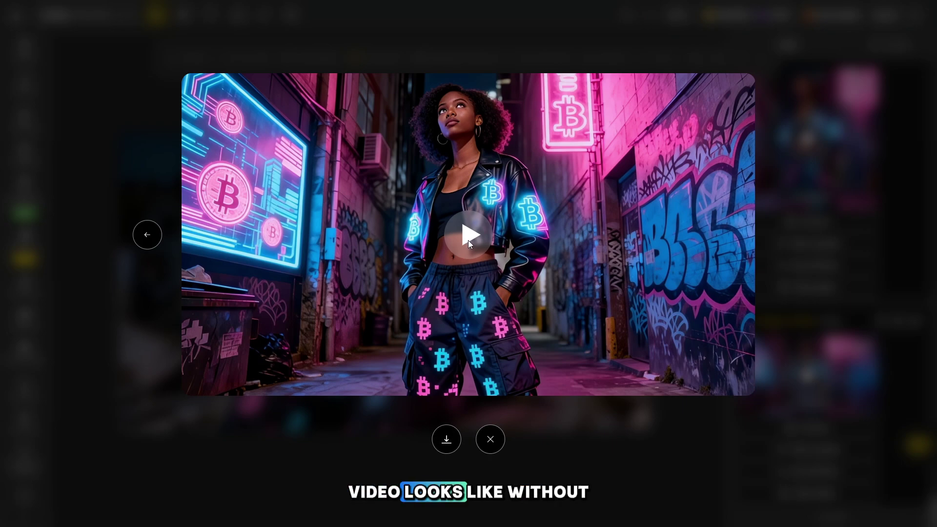
click(467, 240)
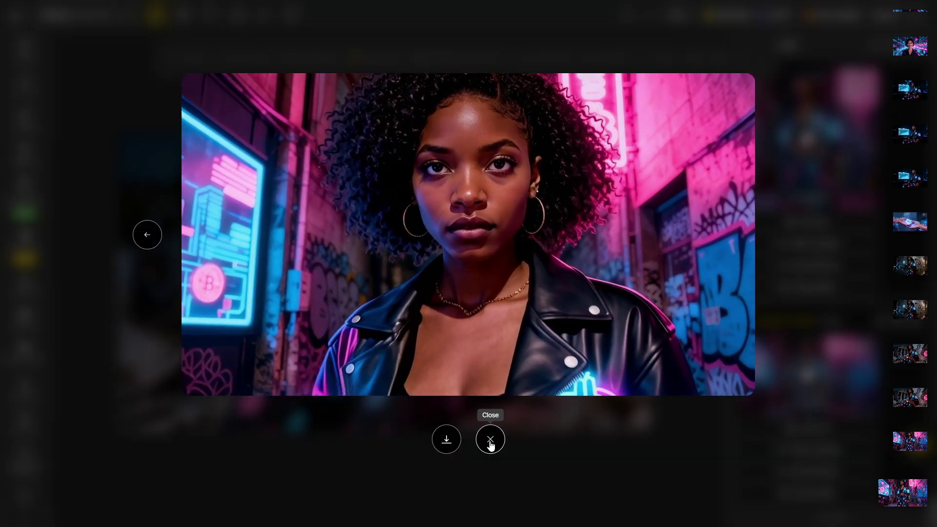
click(490, 441)
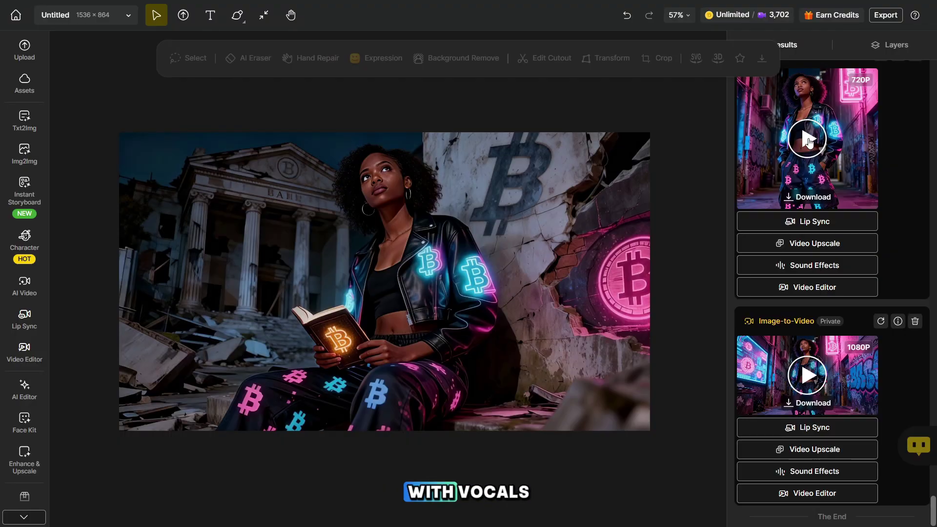
click(809, 141)
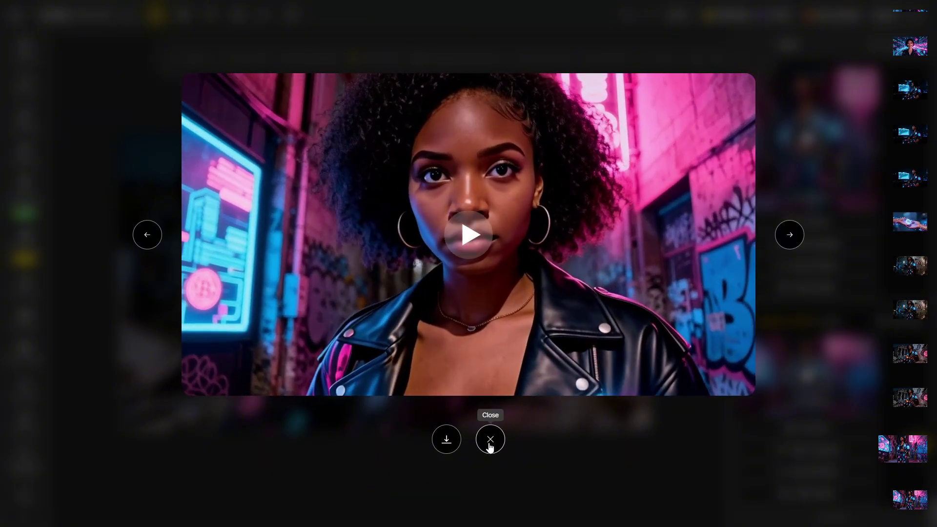
mouse_move(467, 231)
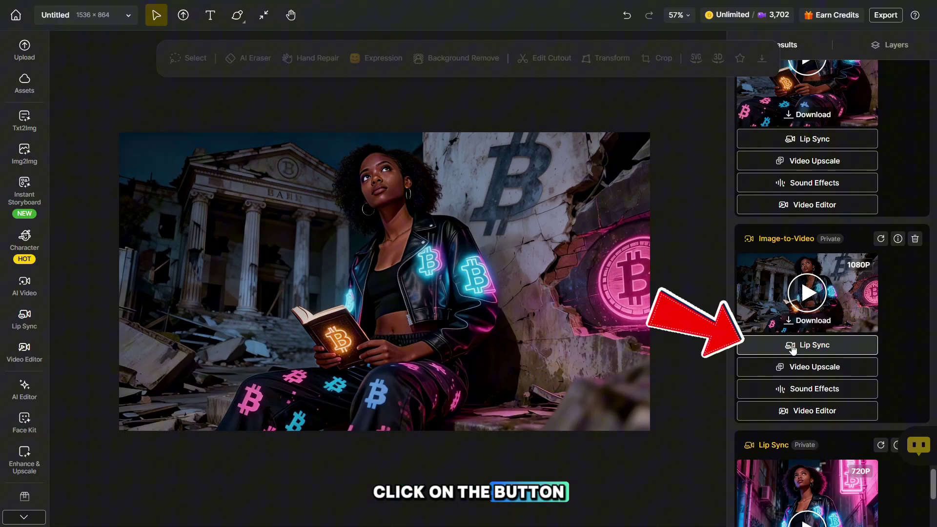
Lip-sync the ruins video using the woman's face, in Pro mode at 1080p
click(787, 347)
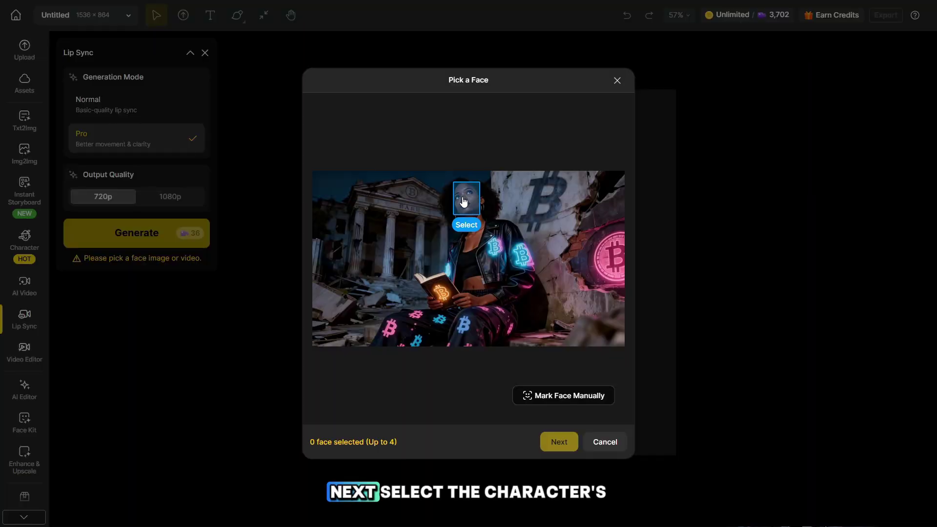
click(464, 201)
click(559, 441)
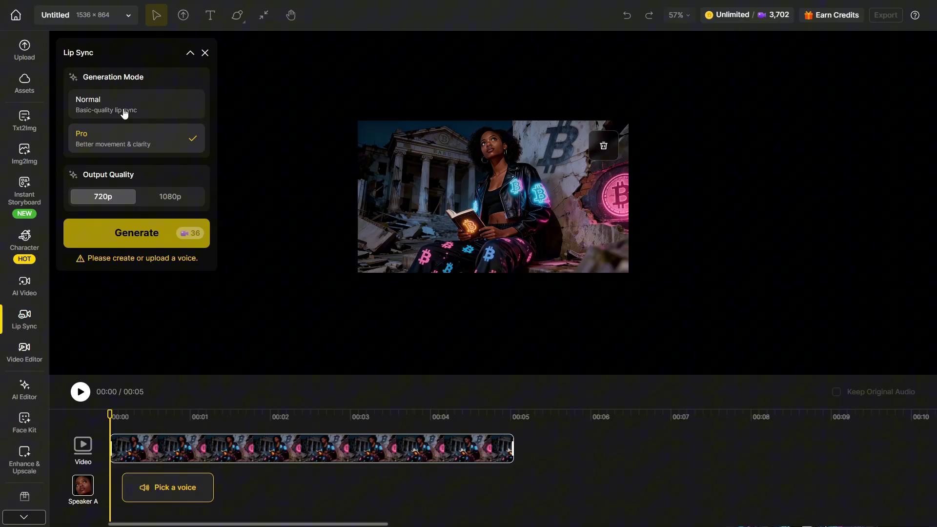
click(115, 113)
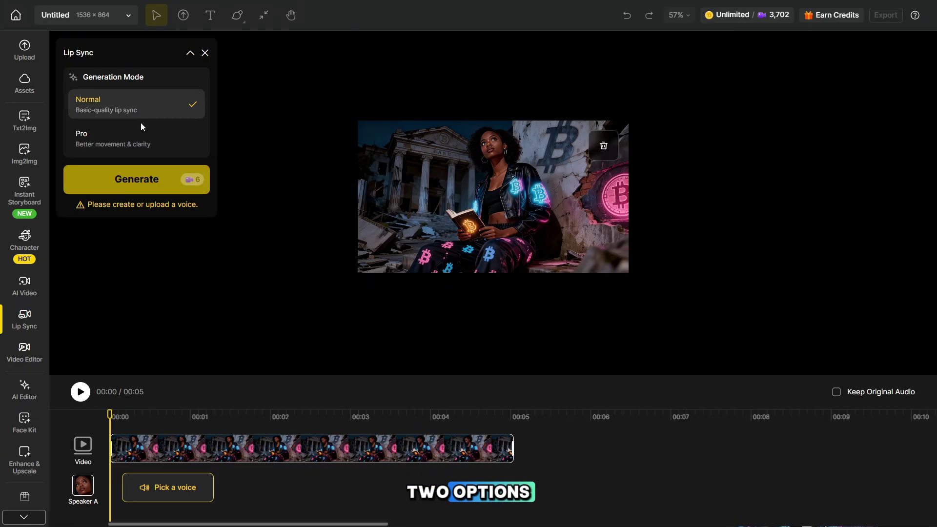
click(145, 149)
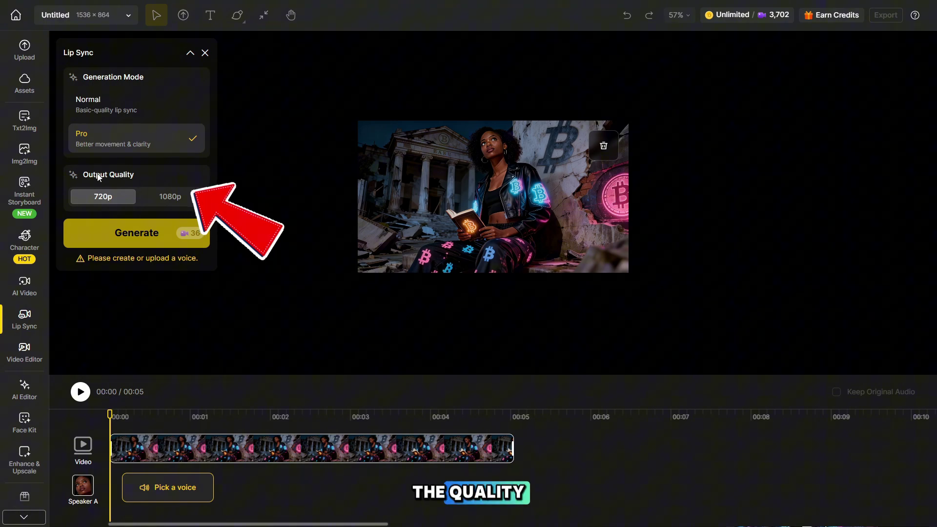
click(162, 198)
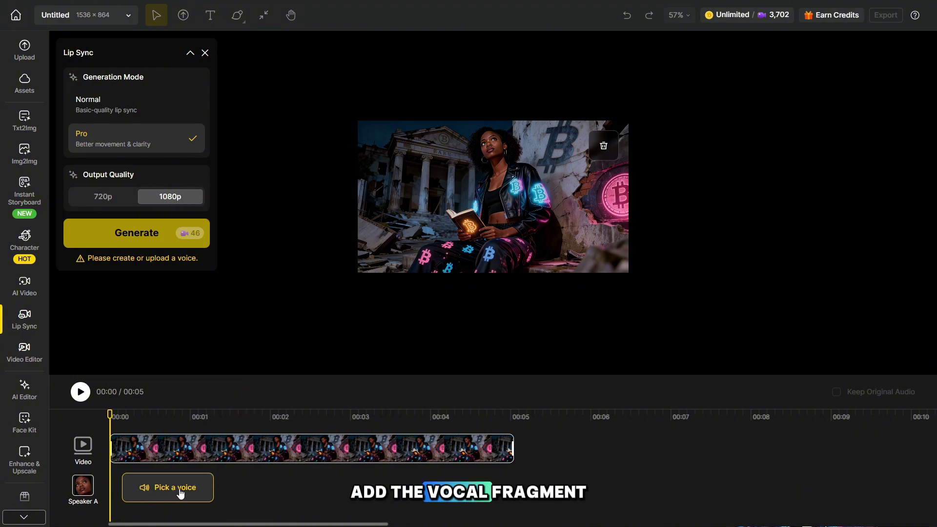
Upload the vocal audio clip as the voice and generate the lip-synced video
click(147, 494)
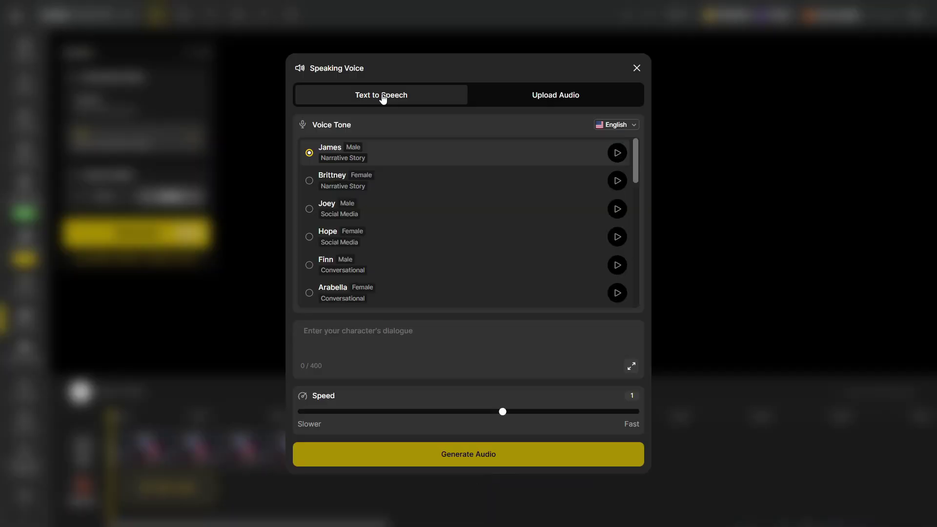
click(542, 96)
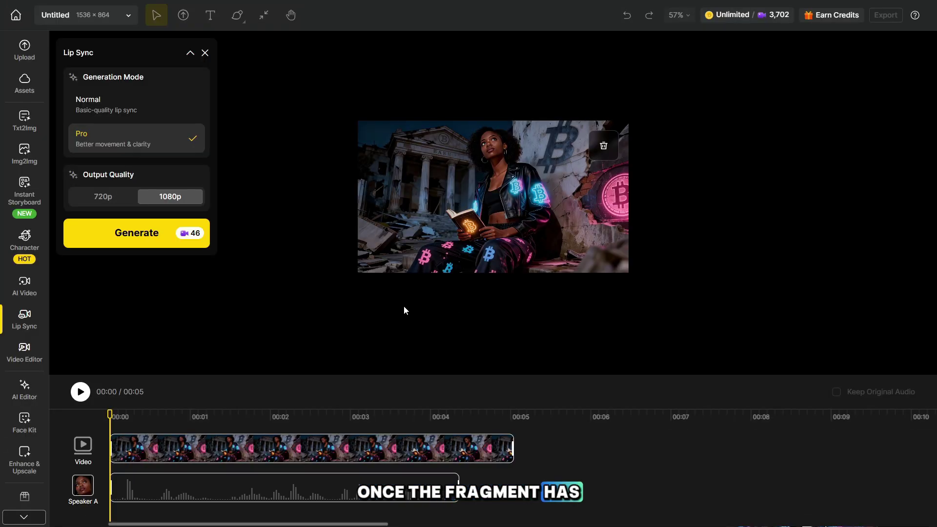
click(129, 236)
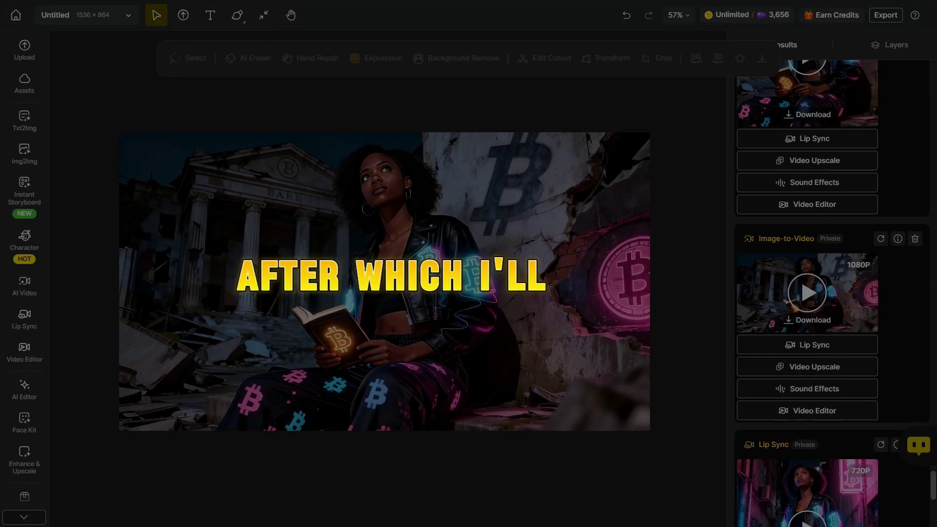
scroll(881, 287, up, 4)
scroll(832, 292, up, 15)
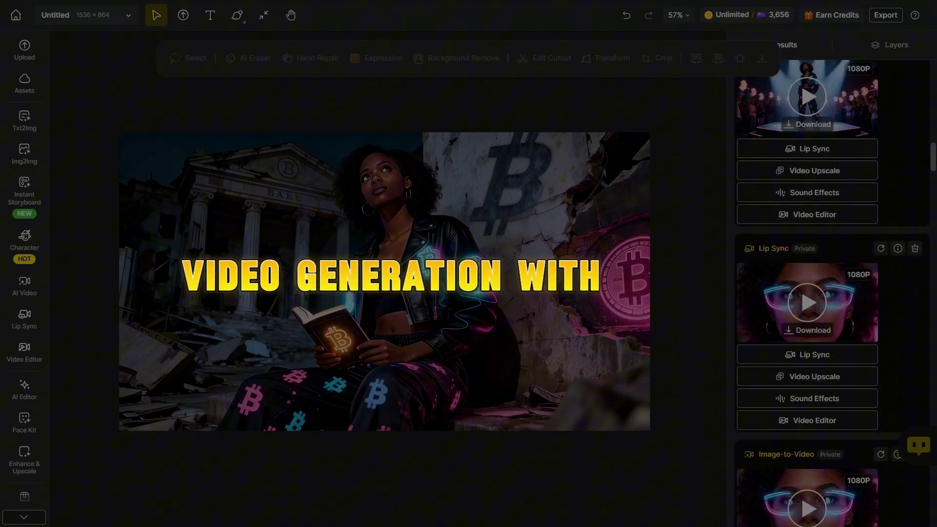
scroll(832, 293, up, 5)
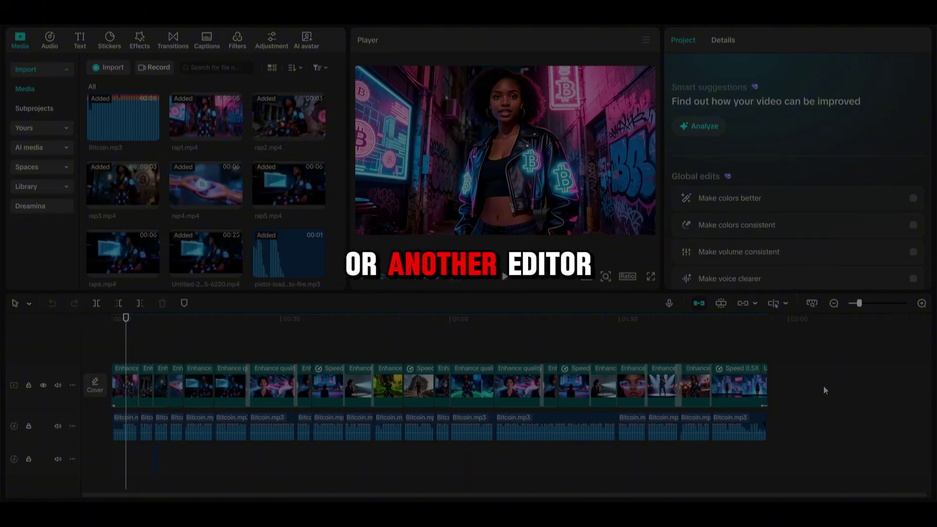
drag(820, 377, 153, 391)
drag(769, 441, 355, 422)
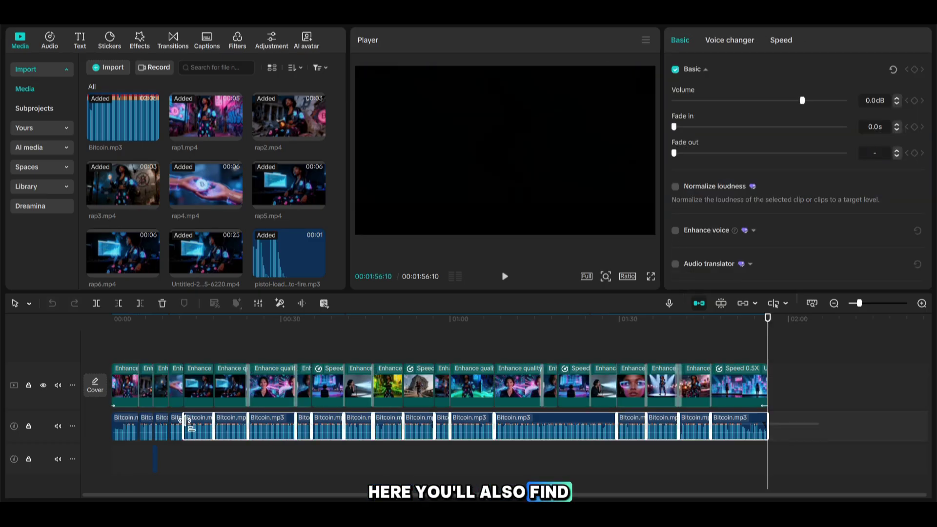
drag(180, 422, 109, 425)
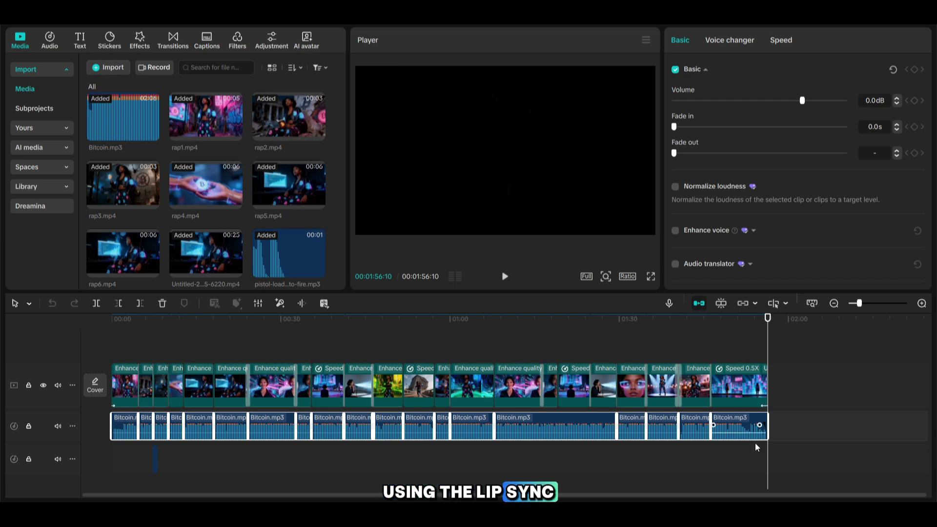
drag(235, 352, 245, 364)
click(247, 378)
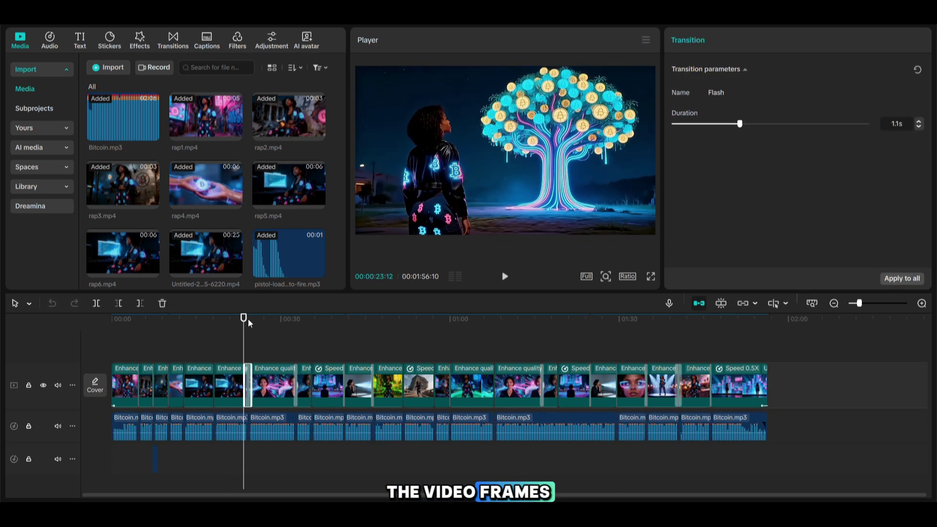
drag(245, 321, 259, 323)
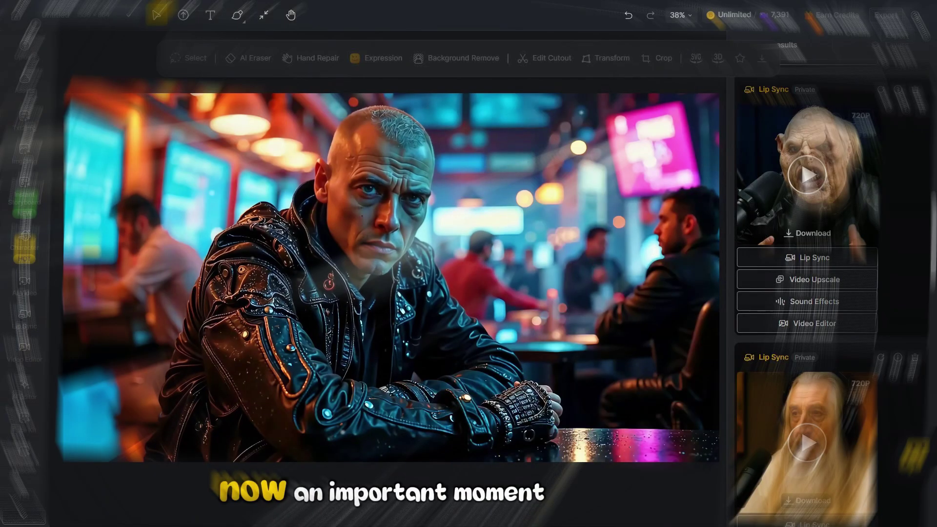